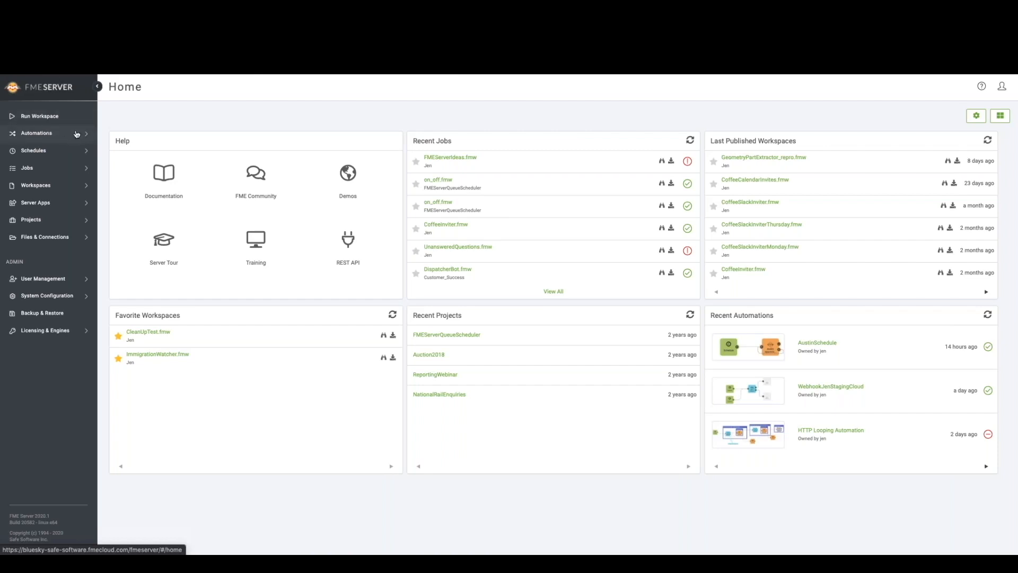
- Start building a new automation and dismiss the Get Started introduction
{"action": "left_click", "coordinate": [89, 136]}
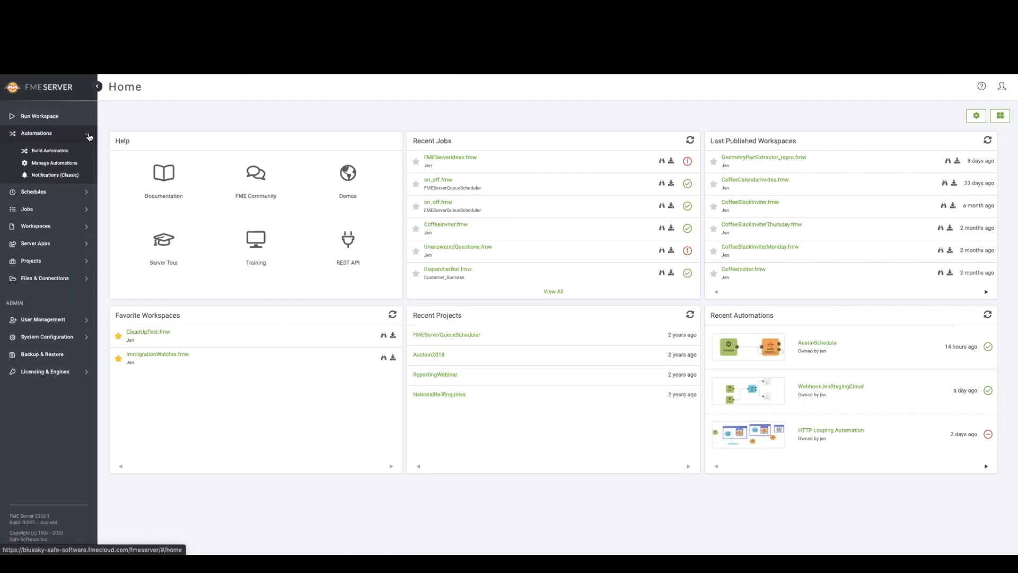
{"action": "left_click", "coordinate": [62, 155]}
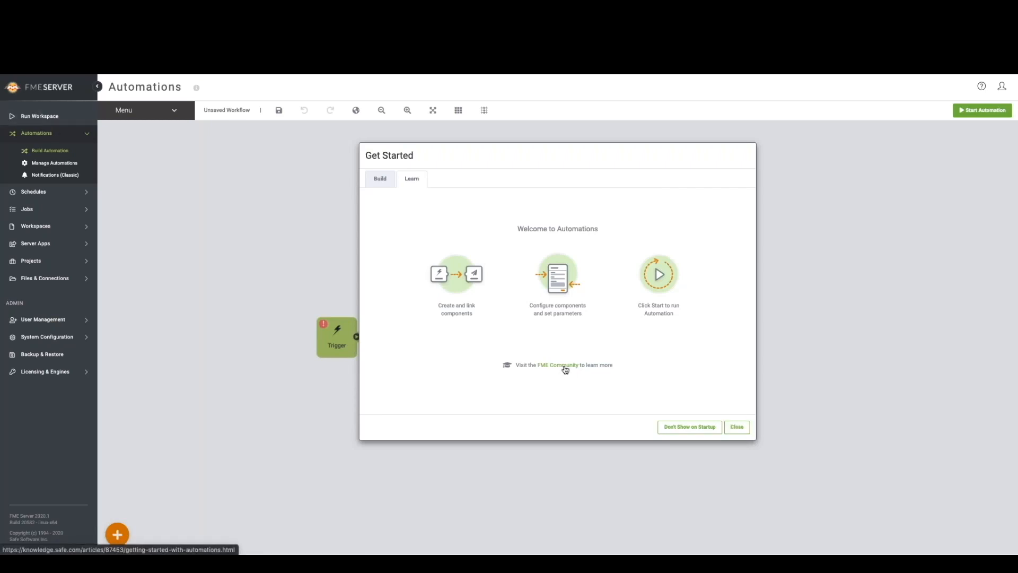
{"action": "left_click", "coordinate": [737, 427]}
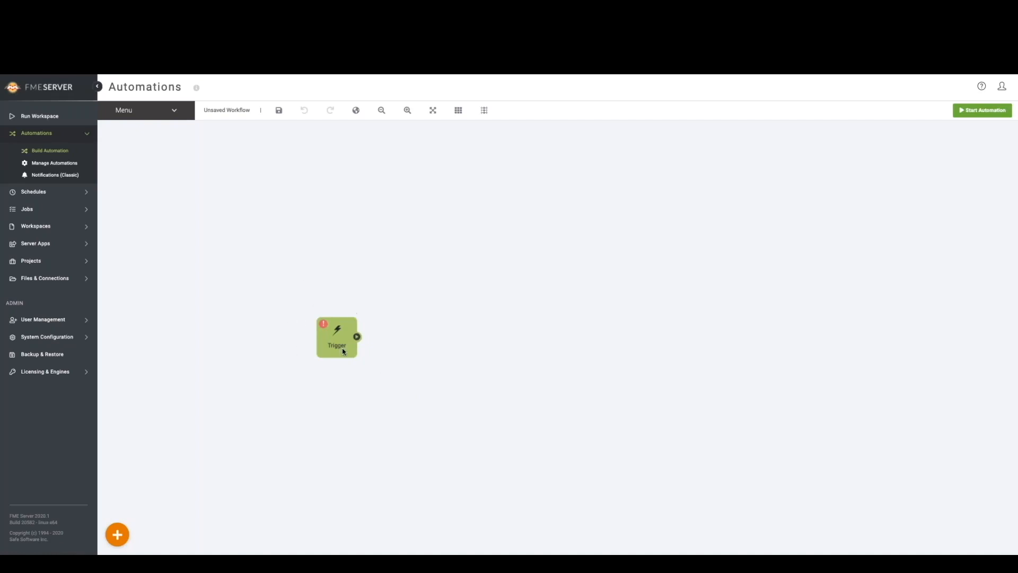
- Open the details of the unconfigured trigger and set its trigger event to Schedule initiated
{"action": "mouse_move", "coordinate": [349, 346]}
{"action": "left_click", "coordinate": [342, 341]}
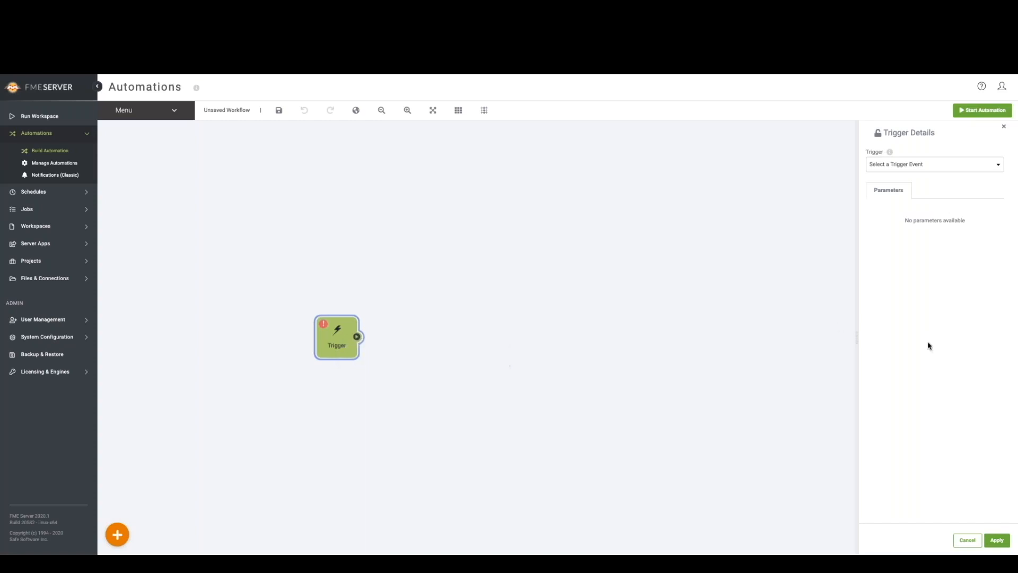
{"action": "left_click_drag", "start_coordinate": [855, 342], "coordinate": [708, 340]}
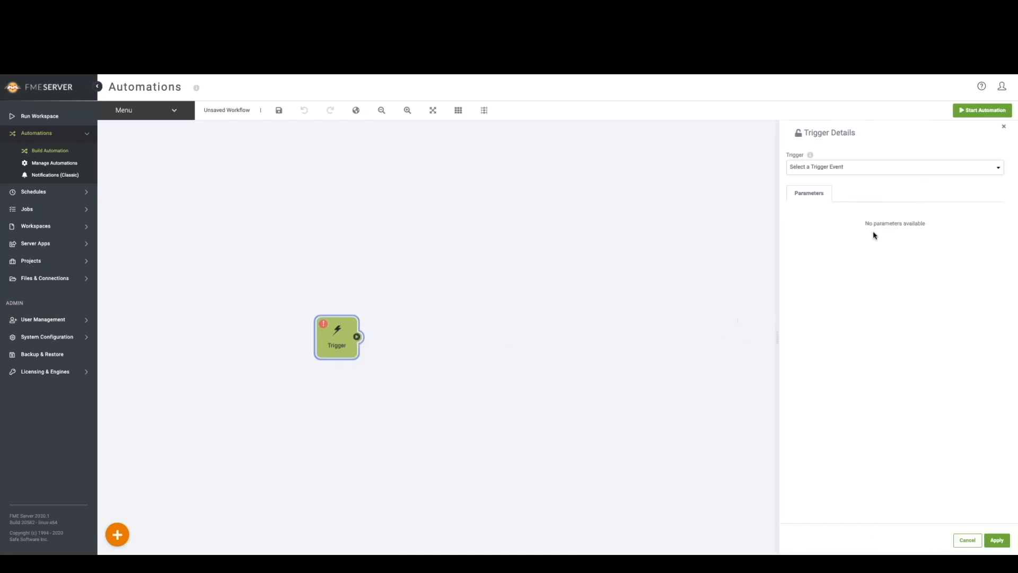
{"action": "left_click", "coordinate": [870, 168]}
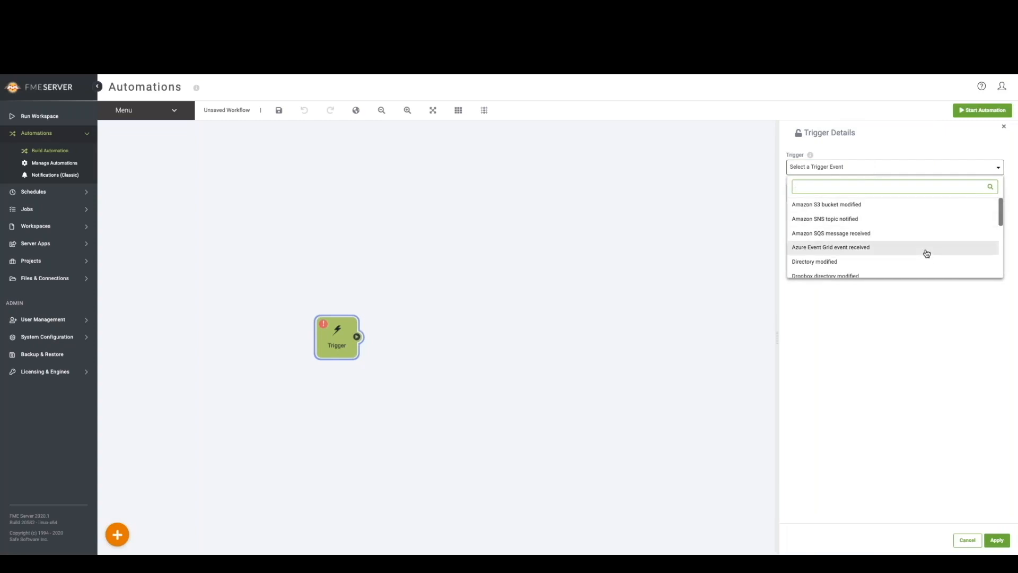
{"action": "scroll", "coordinate": [926, 253], "scroll_direction": "down", "scroll_amount": 5}
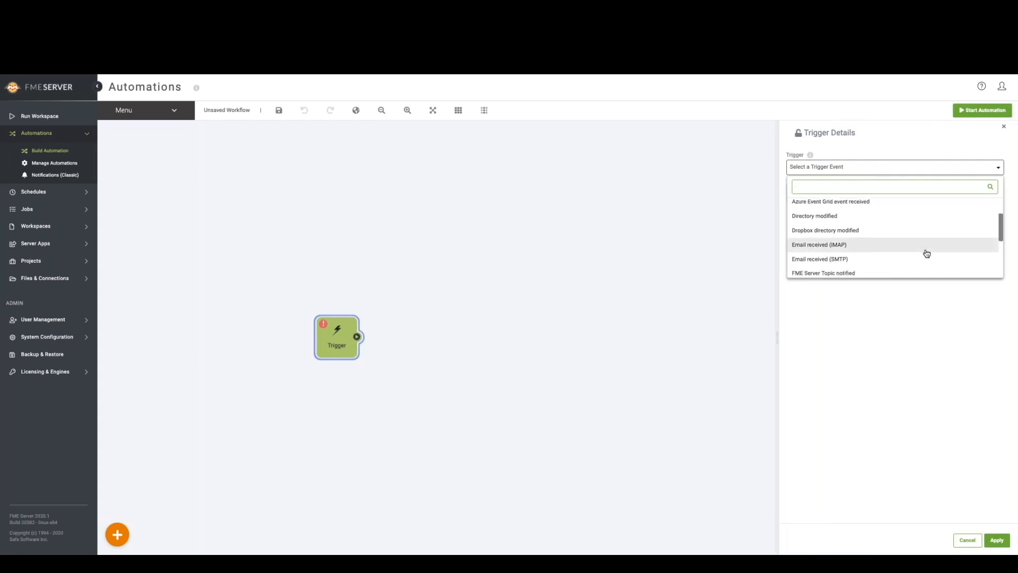
{"action": "scroll", "coordinate": [926, 253], "scroll_direction": "down", "scroll_amount": 1}
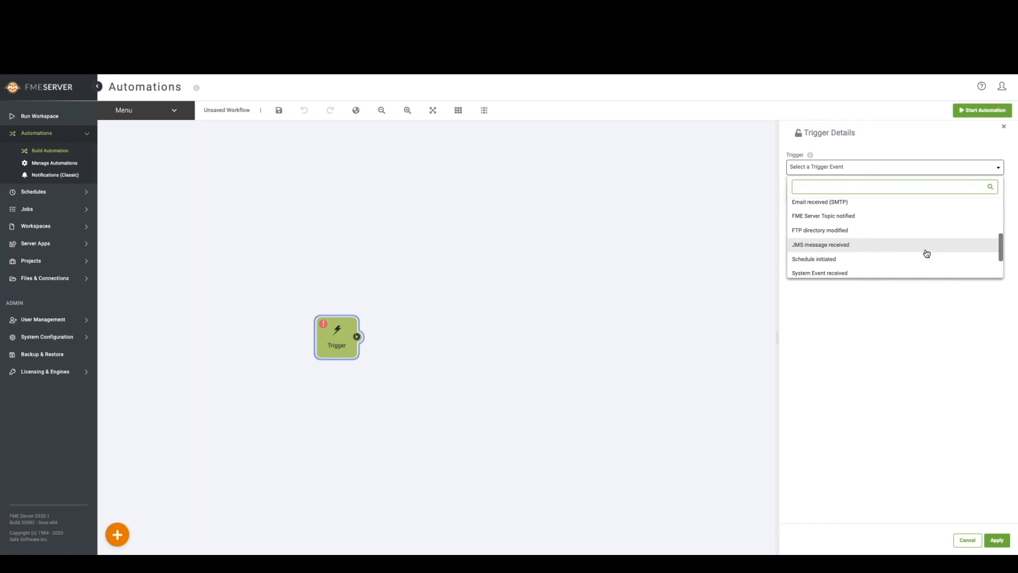
{"action": "scroll", "coordinate": [926, 252], "scroll_direction": "down", "scroll_amount": 3}
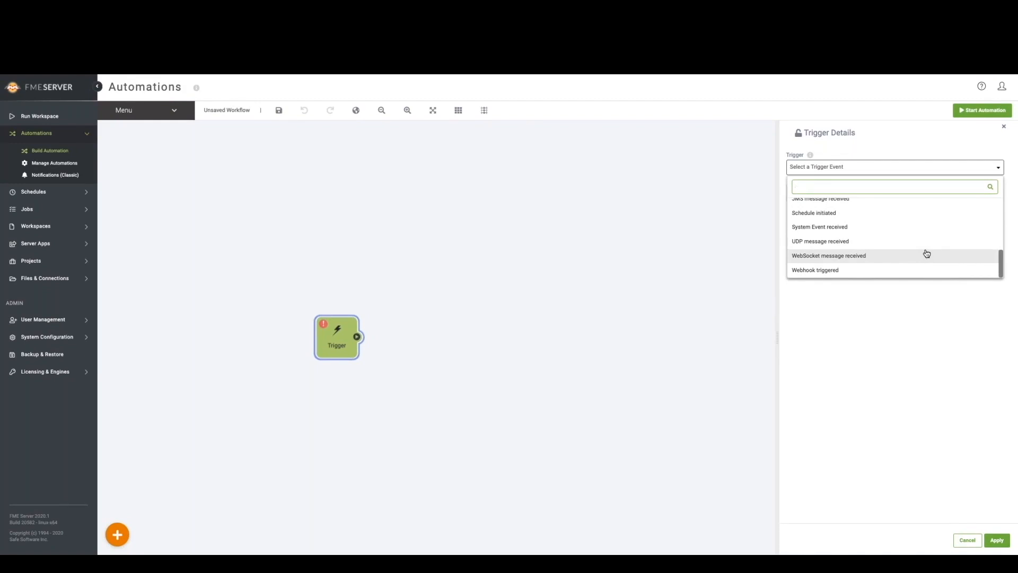
{"action": "scroll", "coordinate": [926, 253], "scroll_direction": "up", "scroll_amount": 6}
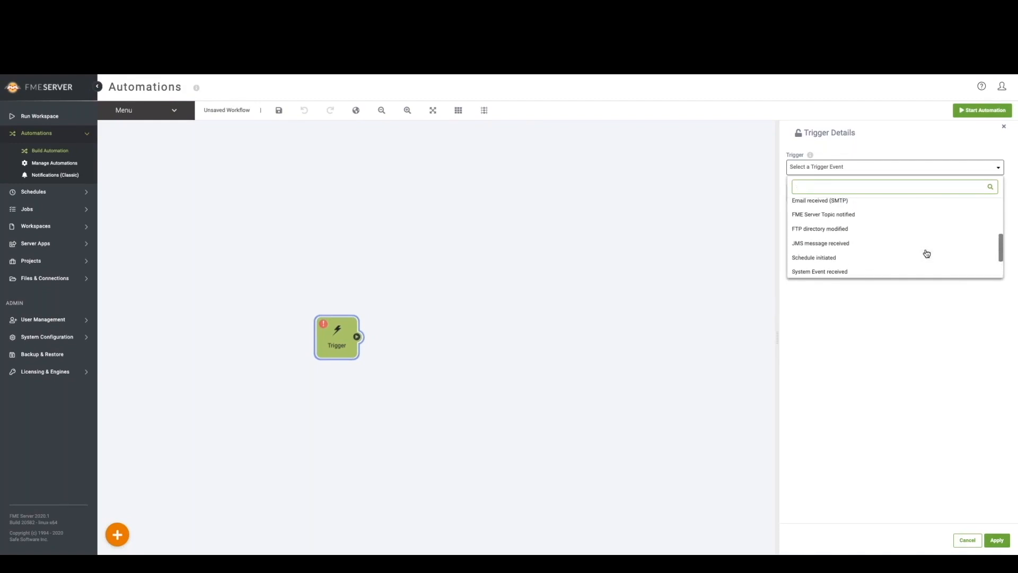
{"action": "scroll", "coordinate": [926, 253], "scroll_direction": "up", "scroll_amount": 2}
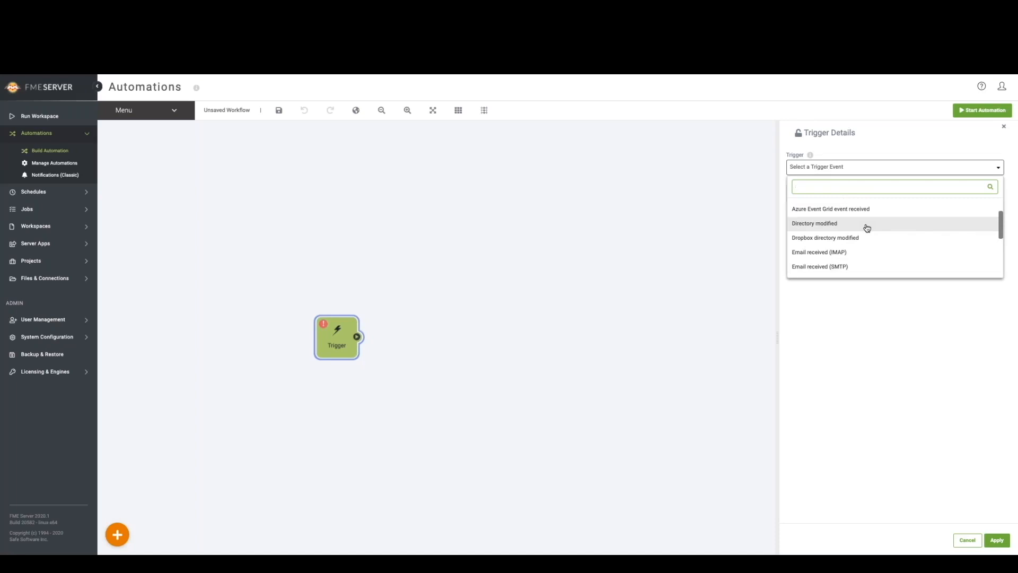
{"action": "scroll", "coordinate": [867, 228], "scroll_direction": "down", "scroll_amount": 5}
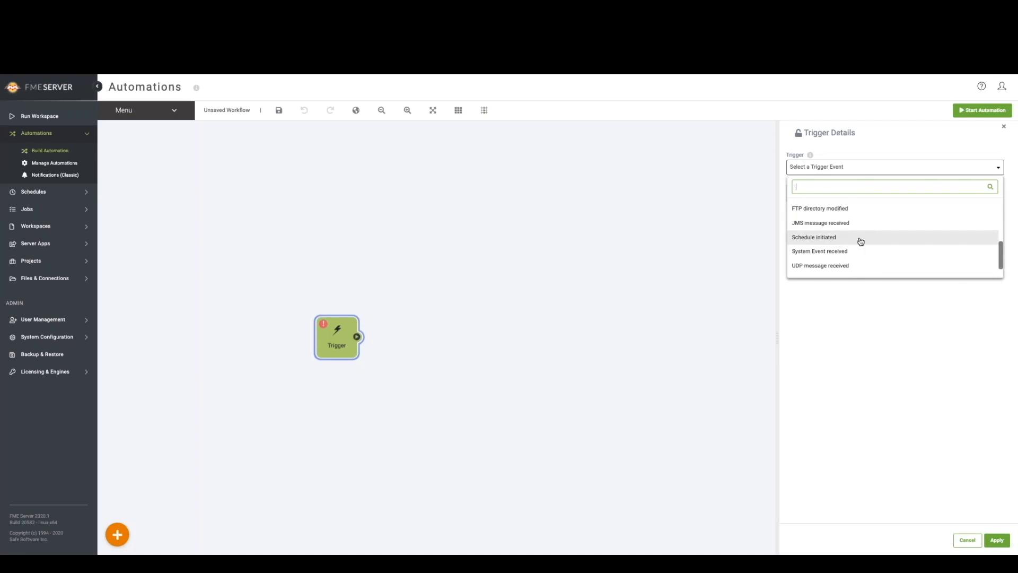
{"action": "left_click", "coordinate": [860, 241]}
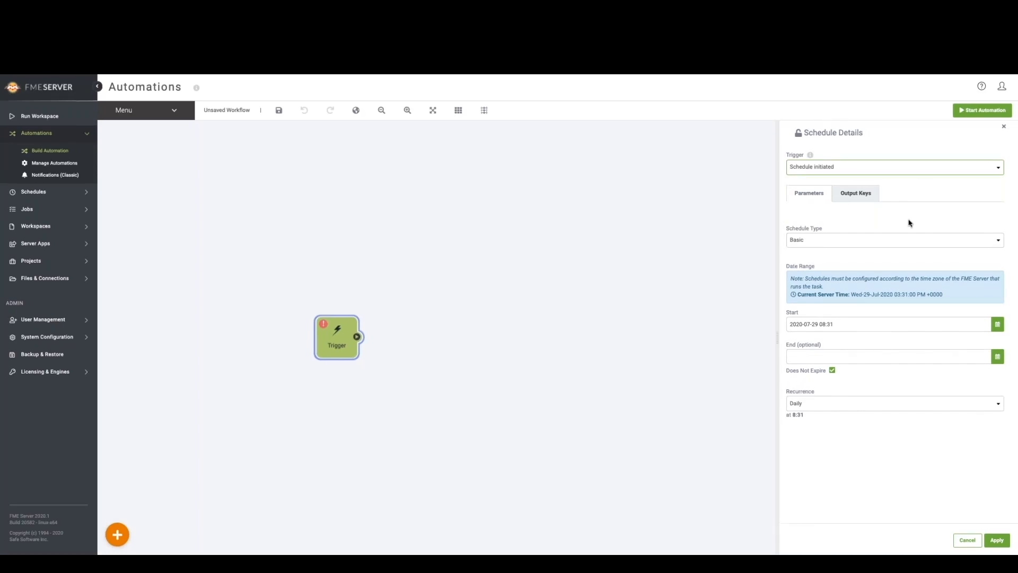
- Set the schedule type to Repeat On Interval every 1 day, make it start immediately, and apply the trigger settings
{"action": "left_click", "coordinate": [851, 241]}
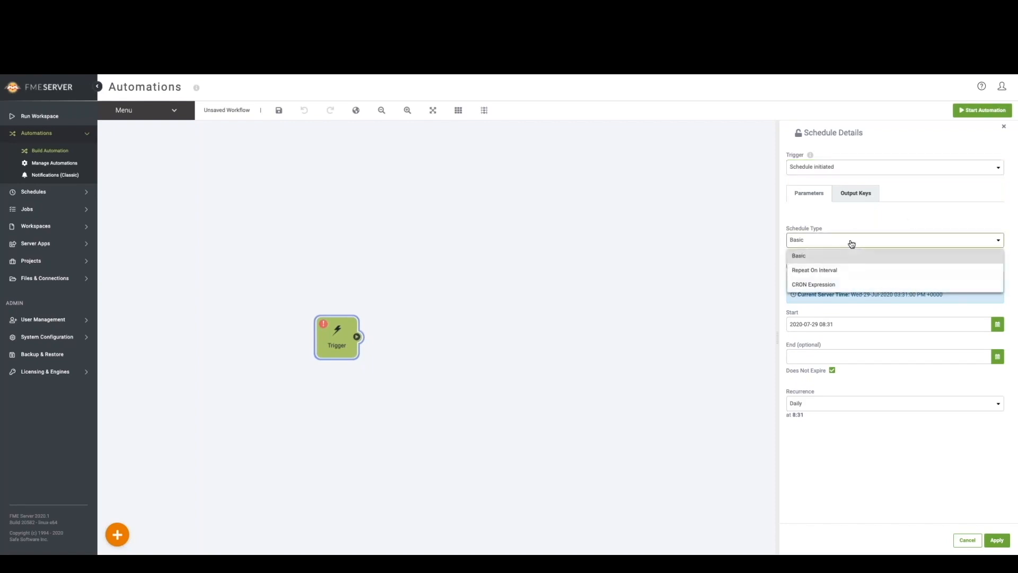
{"action": "left_click", "coordinate": [830, 270]}
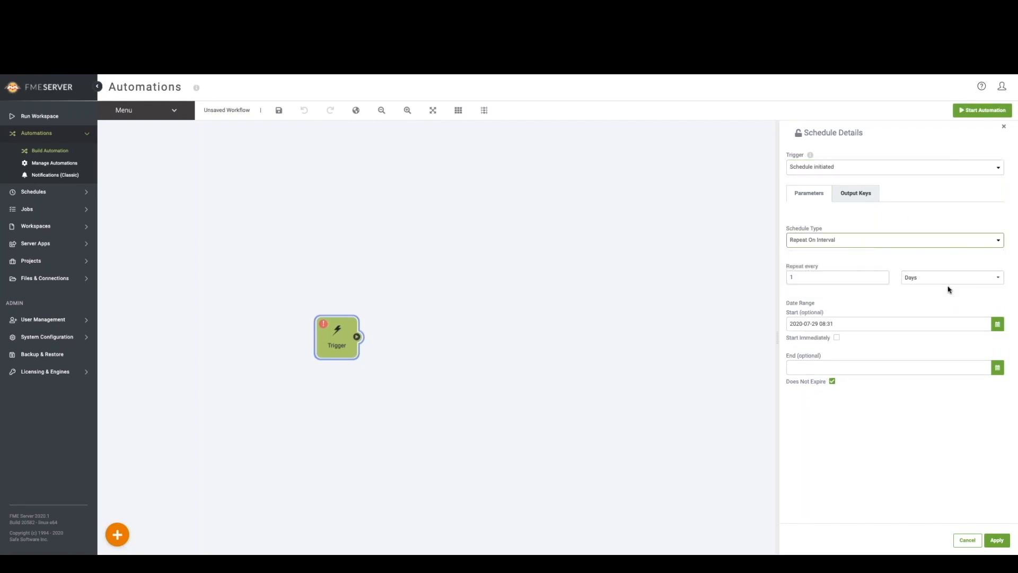
{"action": "left_click", "coordinate": [848, 279]}
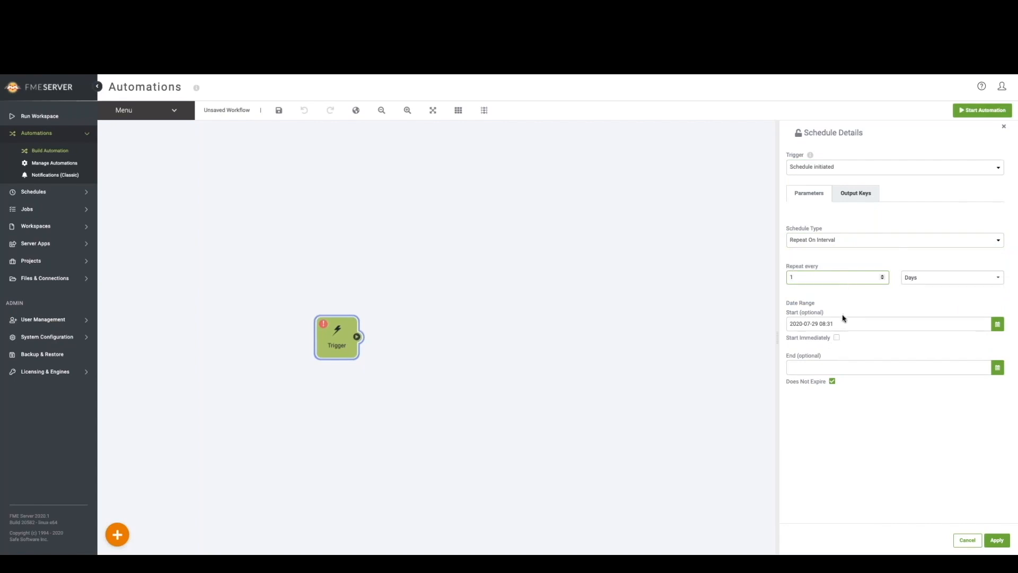
{"action": "left_click", "coordinate": [837, 337]}
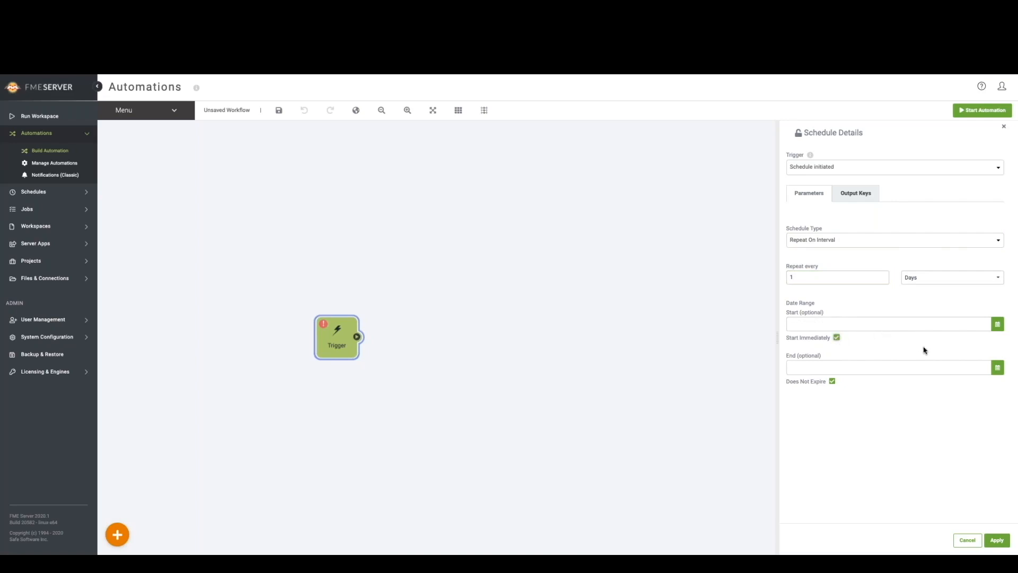
{"action": "left_click", "coordinate": [996, 540]}
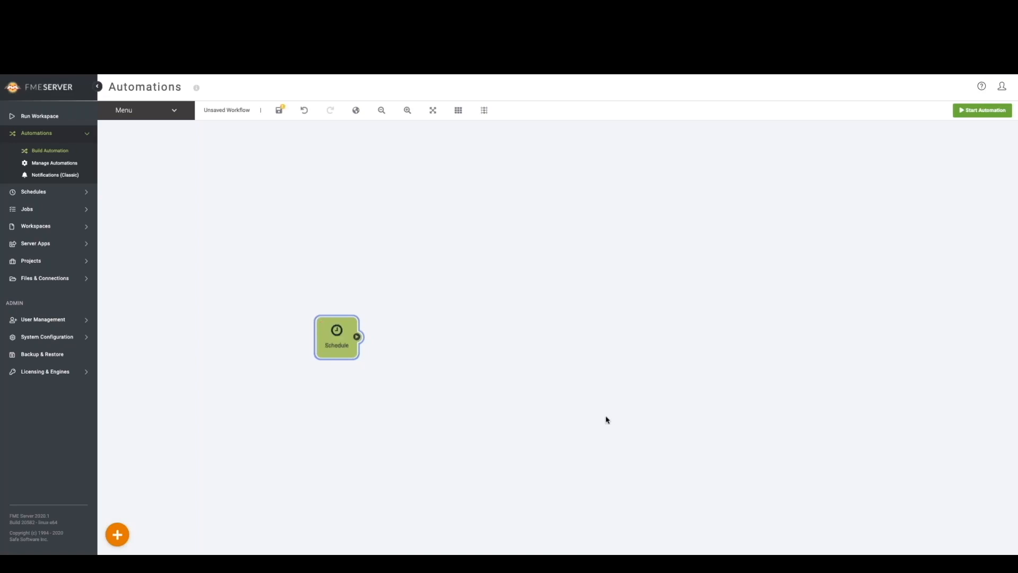
- Add an action beside the Schedule trigger and connect the trigger's output to the action's input
{"action": "left_click", "coordinate": [119, 535]}
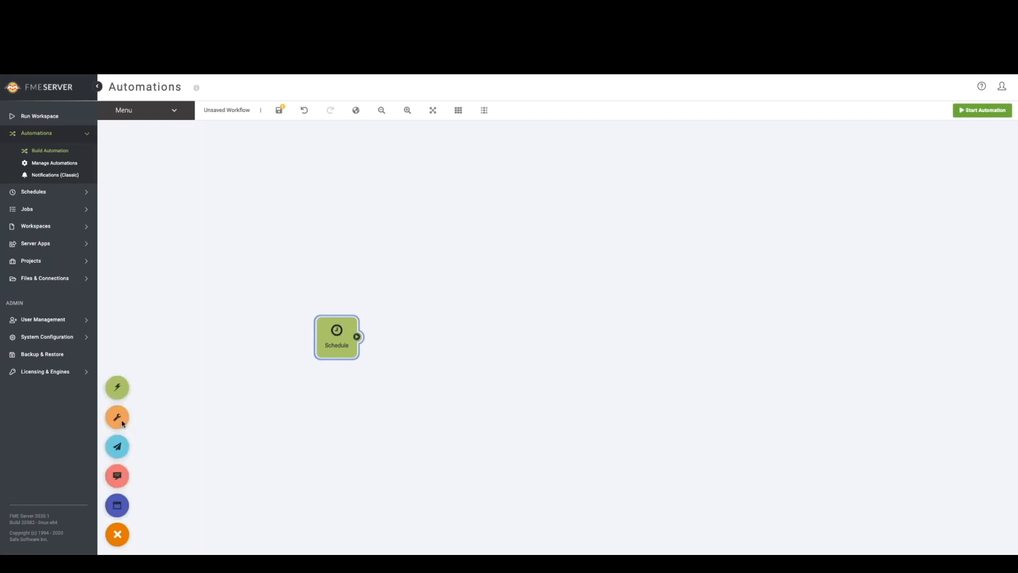
{"action": "mouse_move", "coordinate": [118, 420]}
{"action": "left_mouse_down"}
{"action": "mouse_move", "coordinate": [581, 393]}
{"action": "mouse_move", "coordinate": [450, 336]}
{"action": "mouse_move", "coordinate": [418, 339]}
{"action": "left_mouse_up"}
{"action": "left_click_drag", "start_coordinate": [356, 336], "coordinate": [407, 336]}
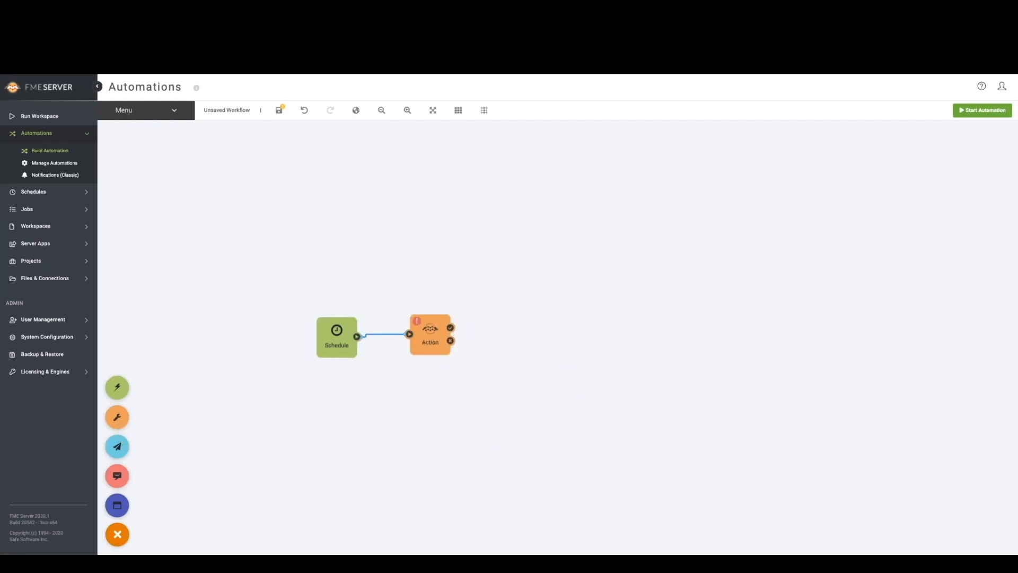
- Configure the action to run the workspace austinApartments.fmw from the Samples repository and apply the settings
{"action": "double_click", "coordinate": [431, 337]}
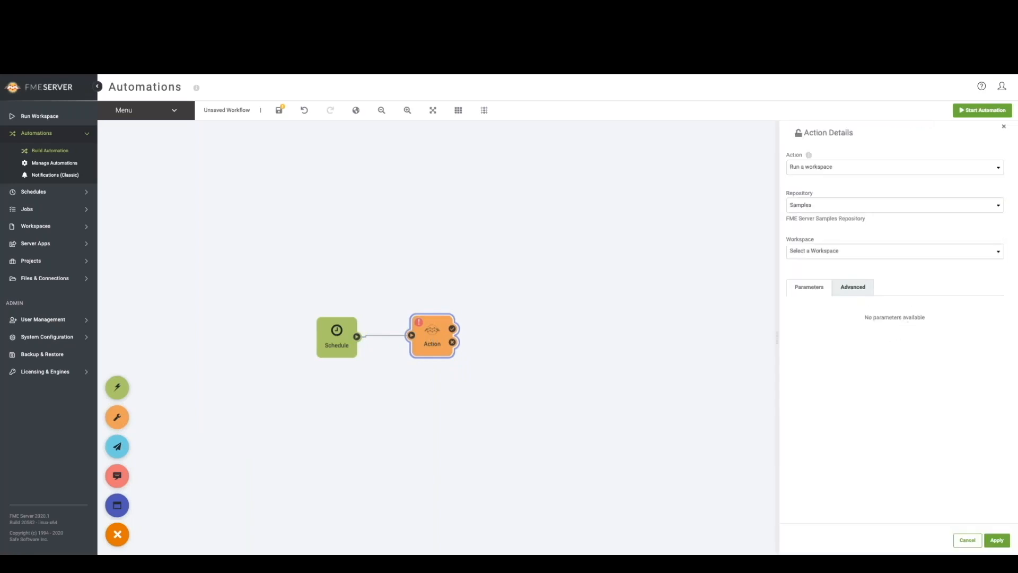
{"action": "left_click", "coordinate": [932, 174]}
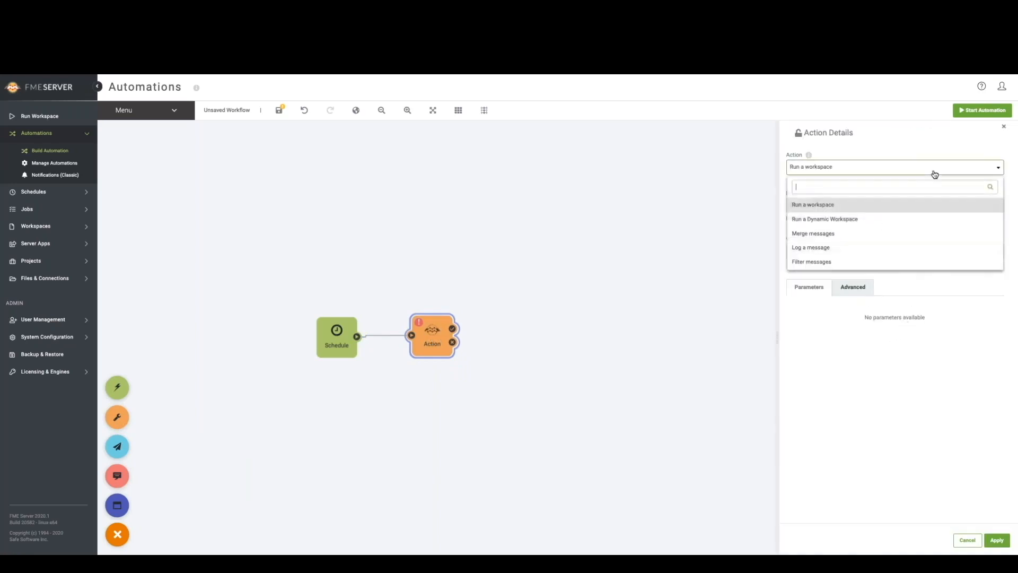
{"action": "left_click", "coordinate": [906, 208]}
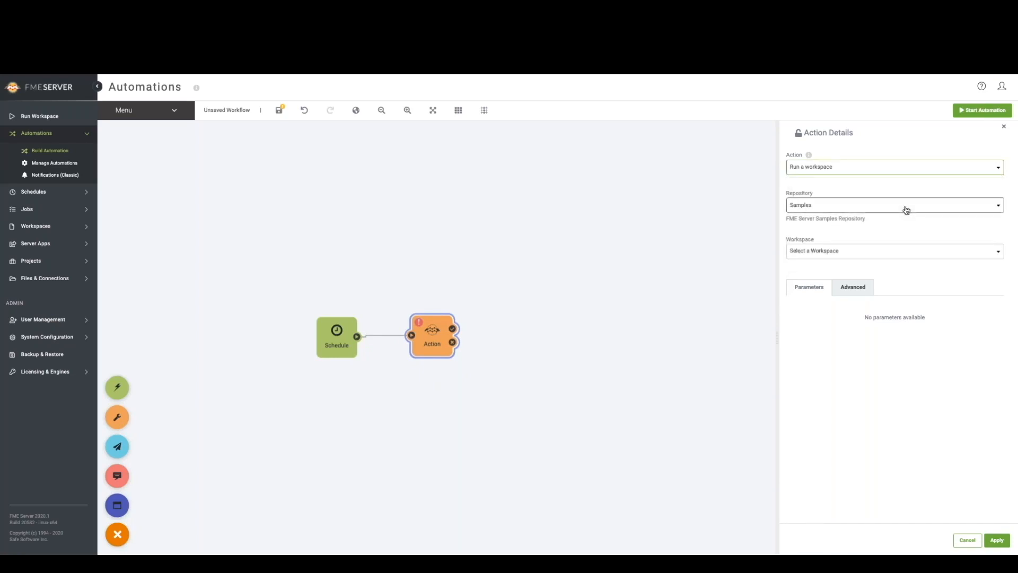
{"action": "left_click", "coordinate": [952, 251]}
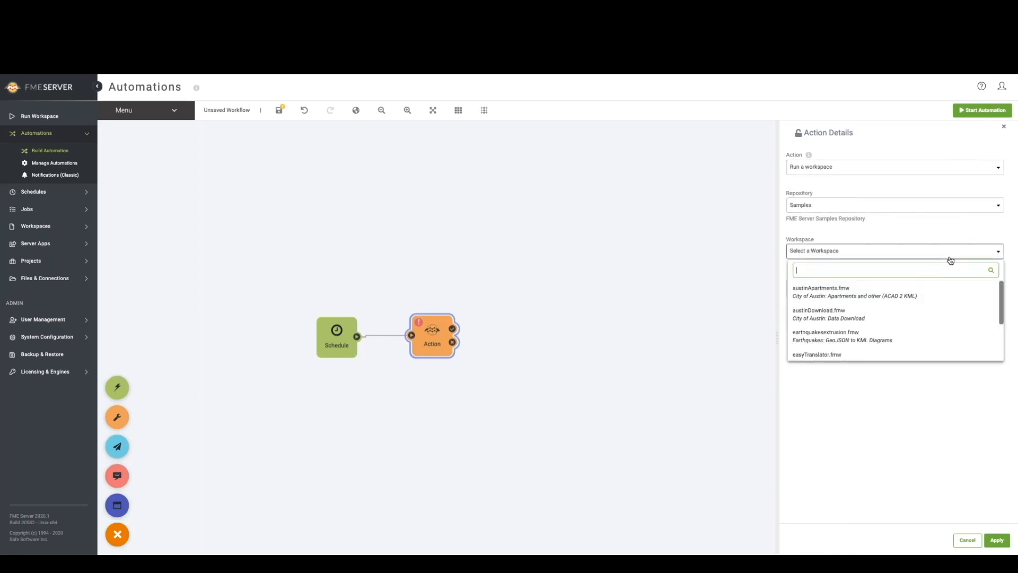
{"action": "left_click", "coordinate": [942, 299]}
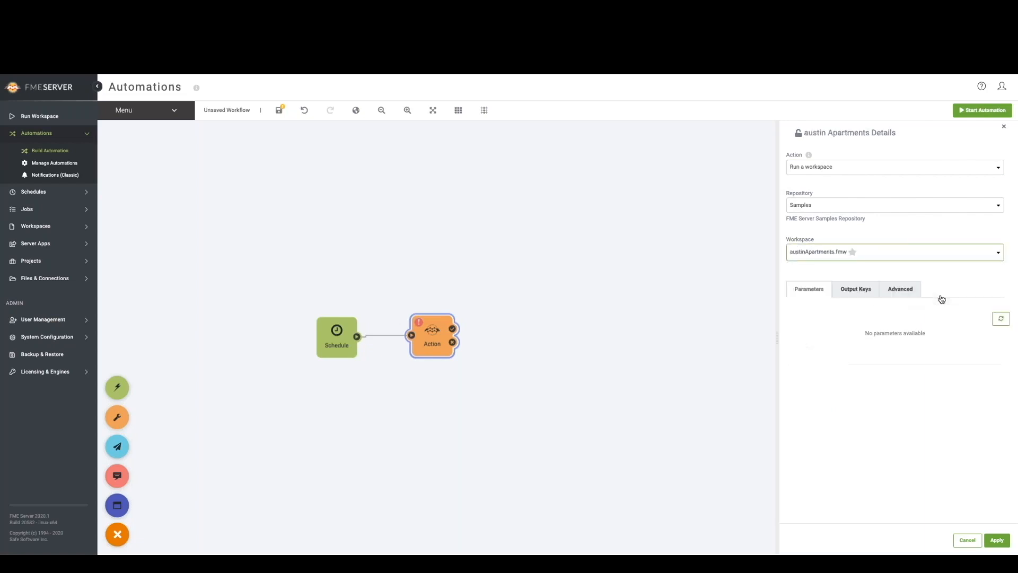
{"action": "left_click", "coordinate": [997, 540]}
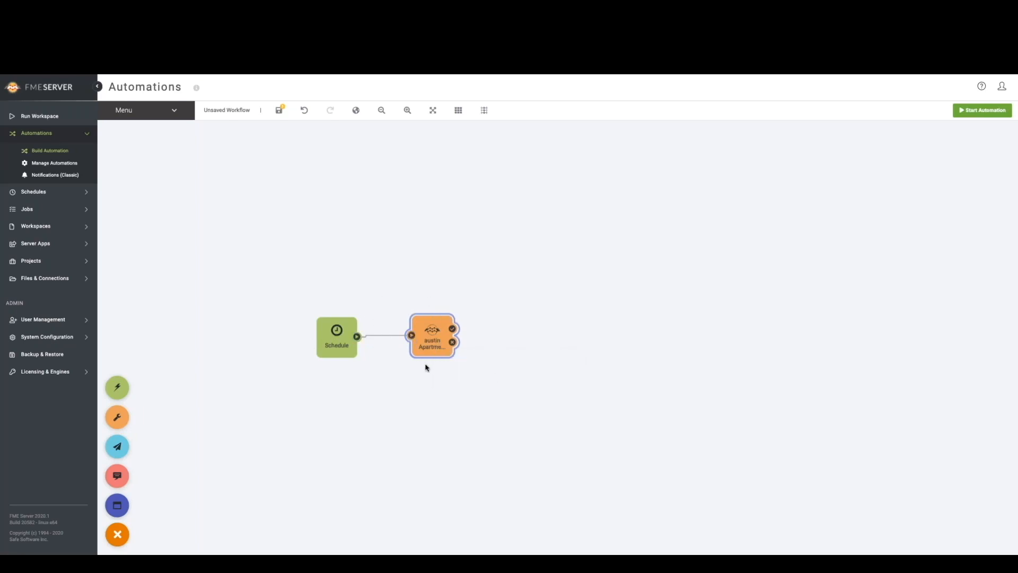
- Name the automation AutomationSchedule and save it
{"action": "left_click", "coordinate": [239, 109]}
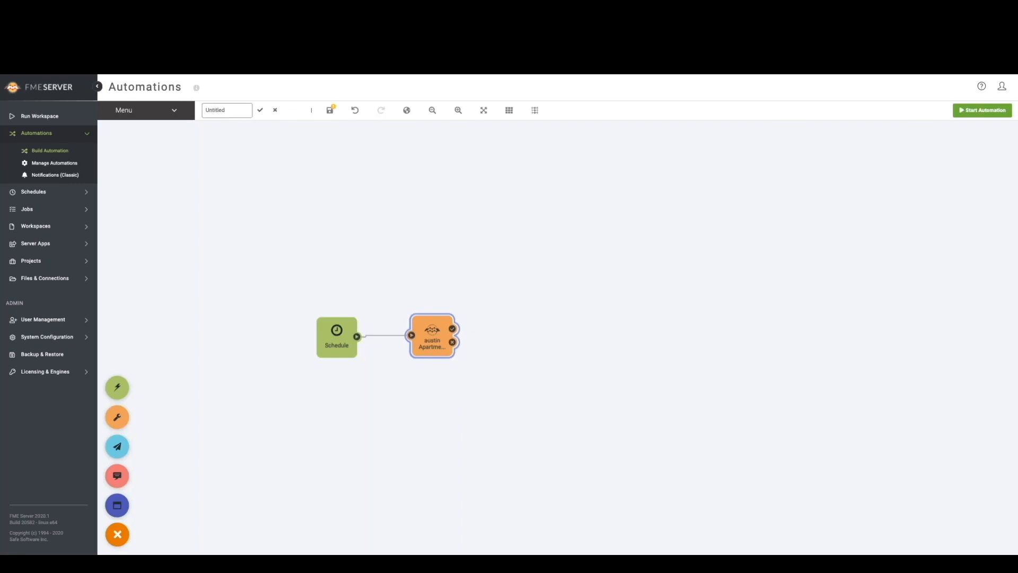
{"action": "left_click", "coordinate": [227, 108]}
{"action": "double_click", "coordinate": [227, 108]}
{"action": "type", "text": "Automation"}
{"action": "type", "text": "Schedule"}
{"action": "left_click", "coordinate": [261, 110]}
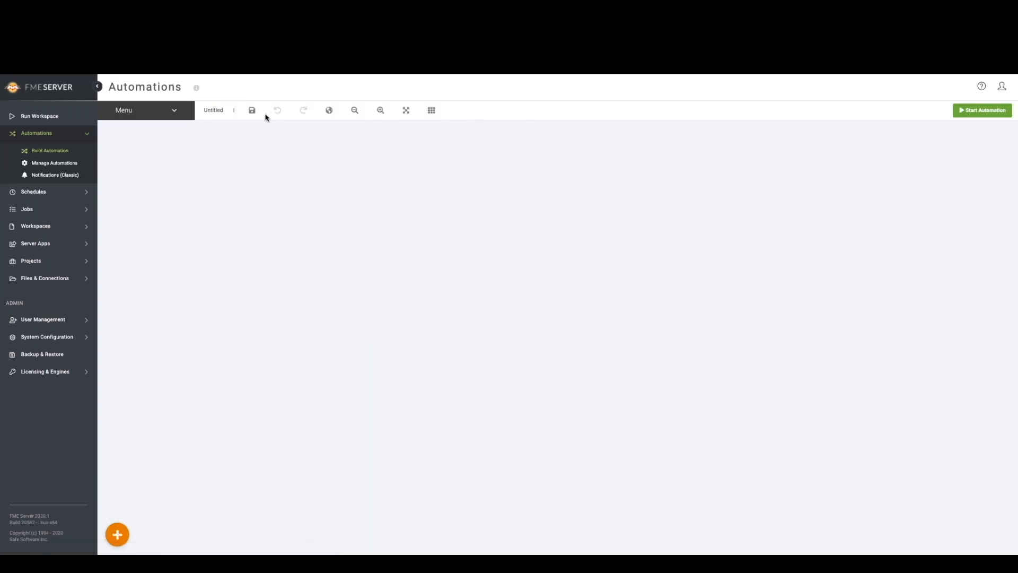
{"action": "left_click", "coordinate": [284, 110]}
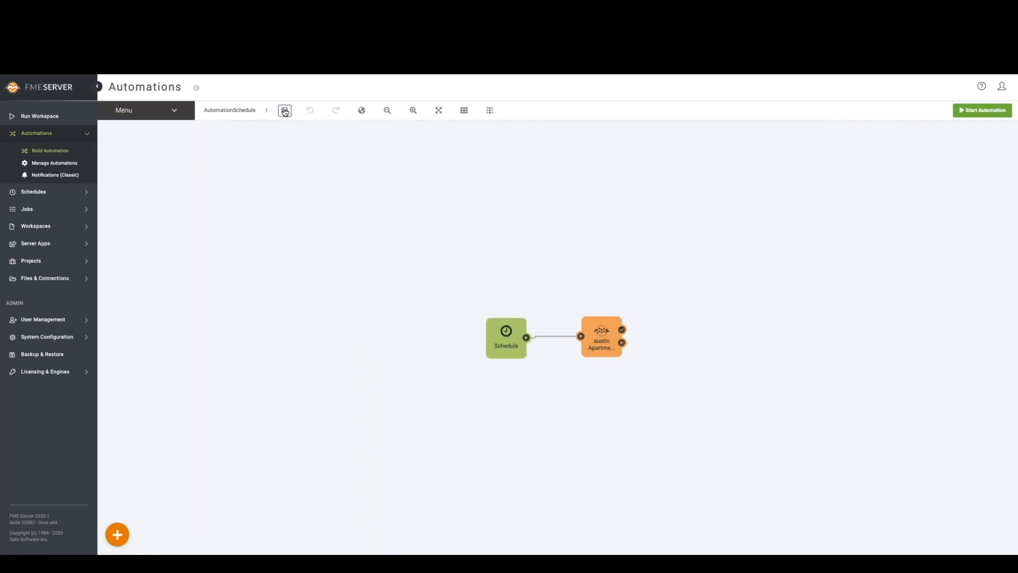
- View the workspace behind the austinApartments action and inspect its Landmarks Point reader, first Attribute Creator and first KML Styler
{"action": "right_click", "coordinate": [602, 338]}
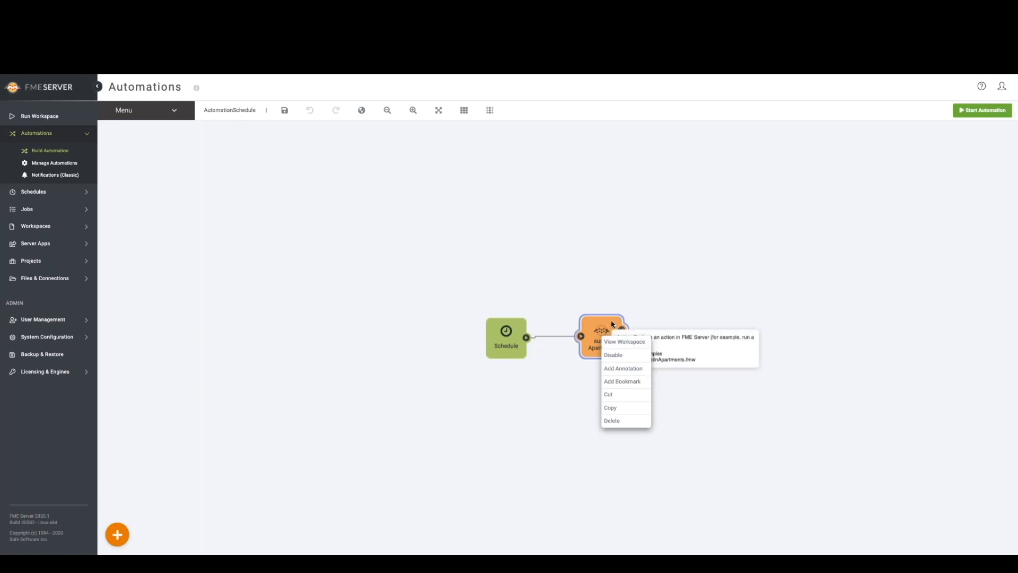
{"action": "left_click", "coordinate": [631, 343]}
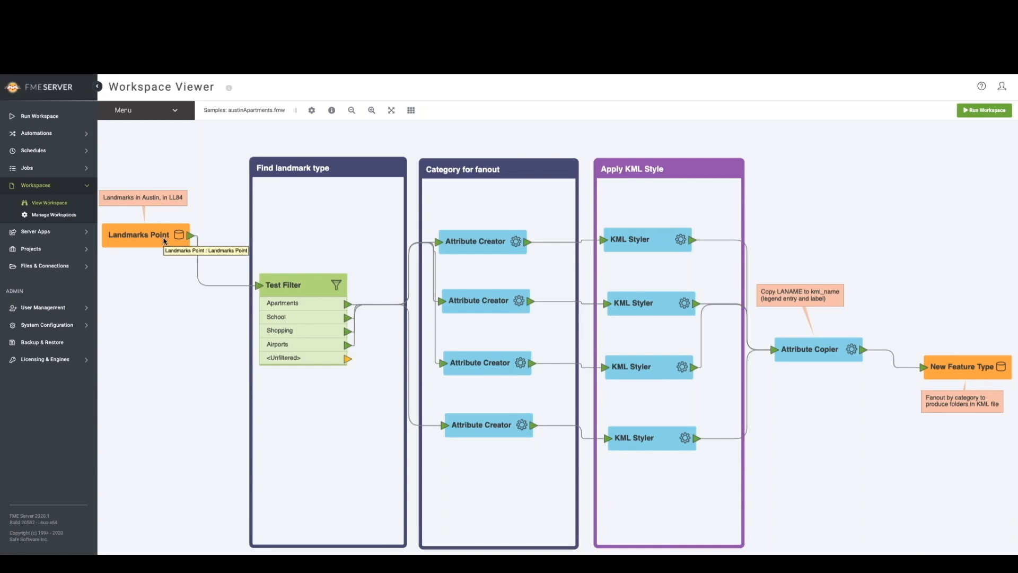
{"action": "left_click", "coordinate": [144, 234]}
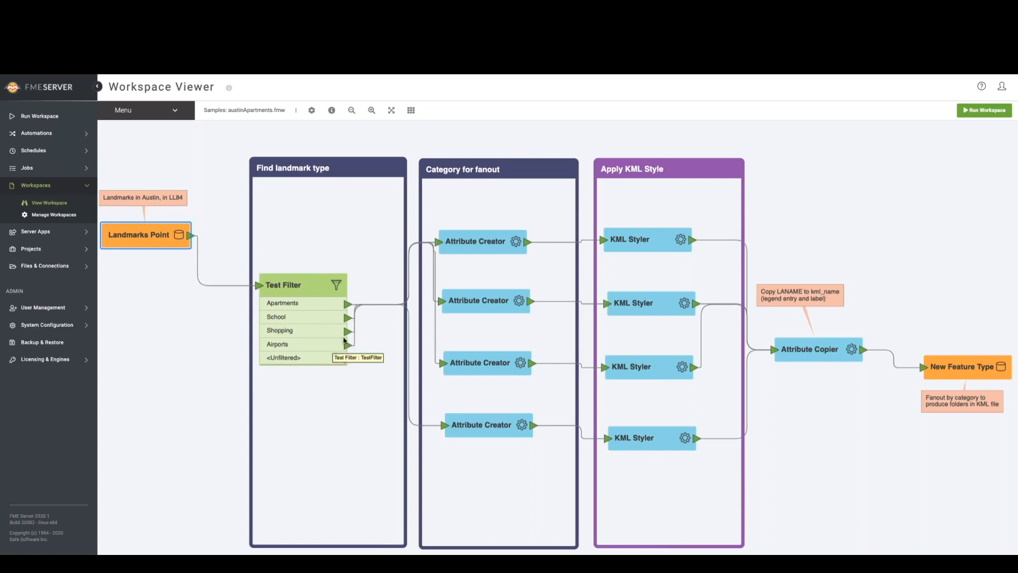
{"action": "left_click", "coordinate": [487, 245]}
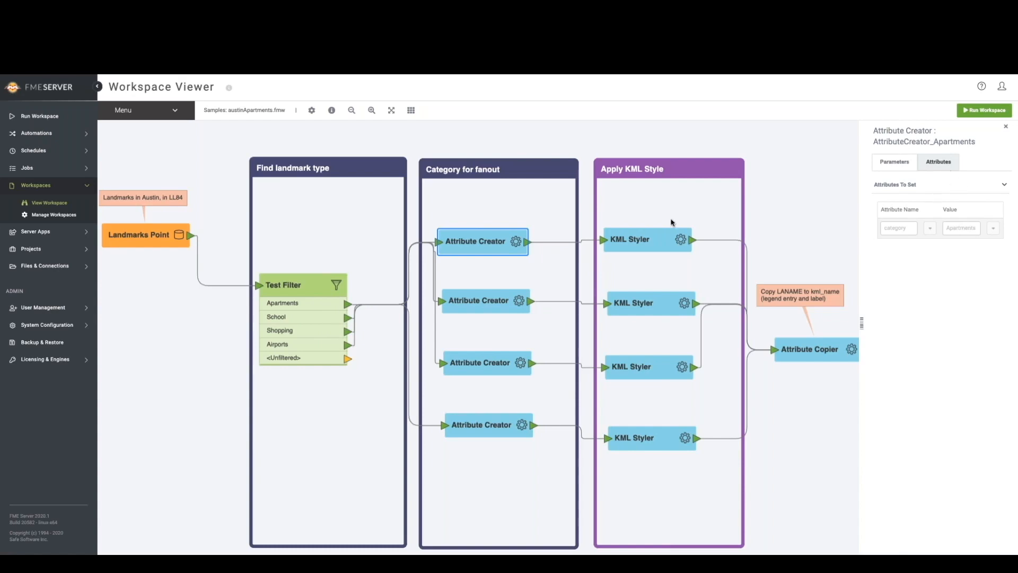
{"action": "left_click", "coordinate": [662, 241]}
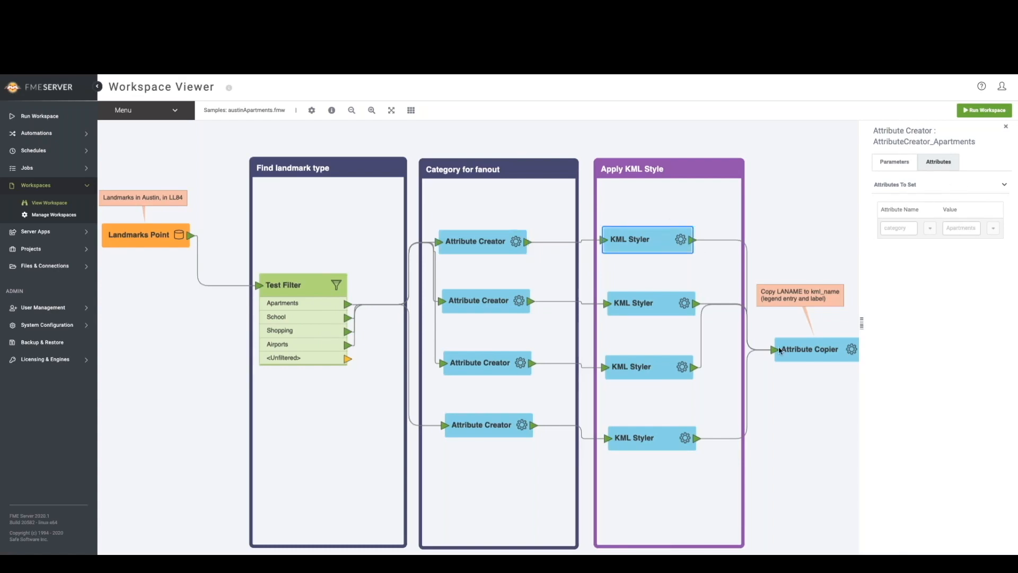
- Examine the Attribute Copier's attributes to copy and its place in the flow from Test Filter to New Feature Type
{"action": "scroll", "coordinate": [780, 348], "scroll_direction": "down", "scroll_amount": 3}
{"action": "left_click_drag", "start_coordinate": [803, 388], "coordinate": [544, 369]}
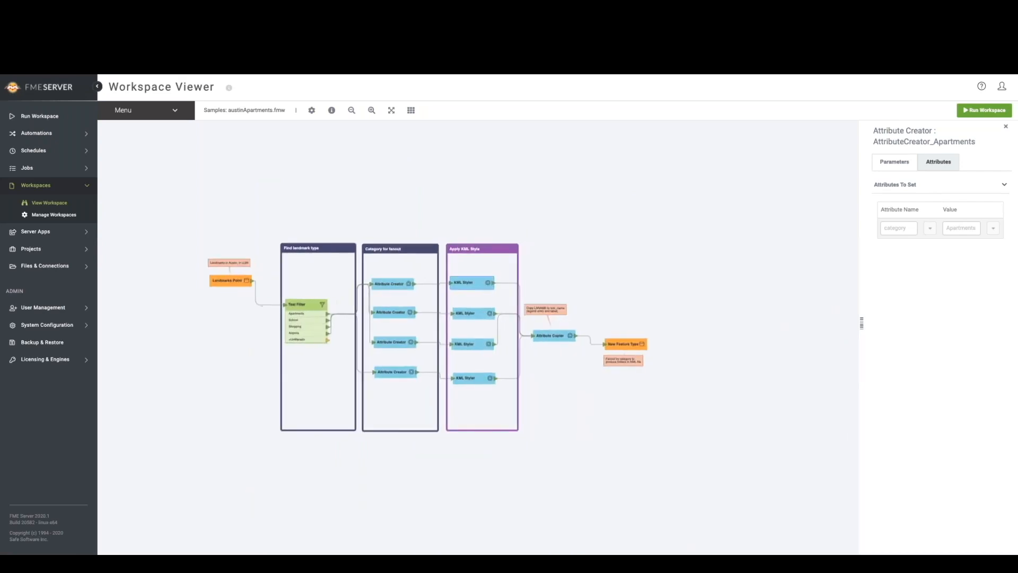
{"action": "scroll", "coordinate": [554, 368], "scroll_direction": "up", "scroll_amount": 3}
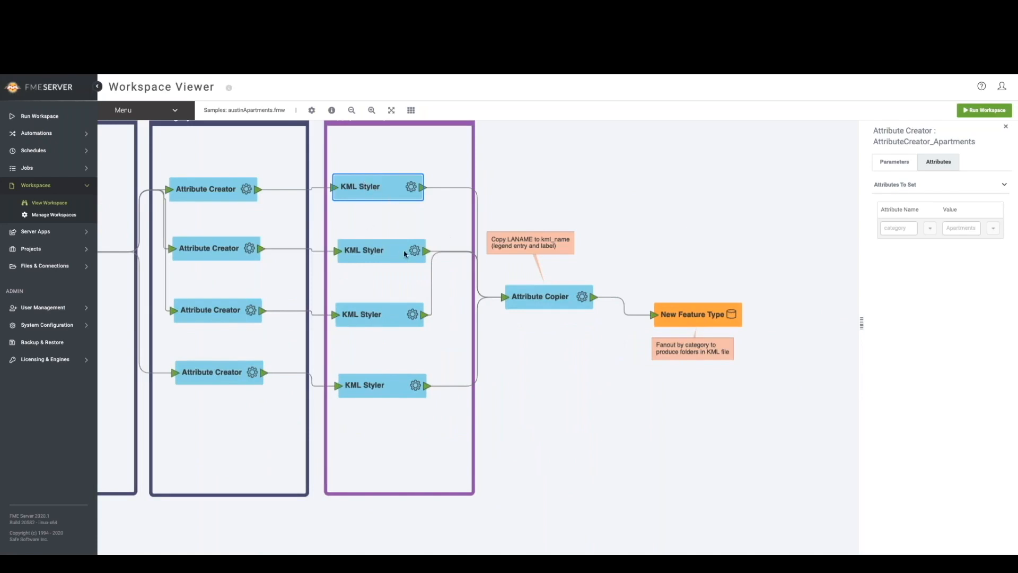
{"action": "left_click", "coordinate": [548, 302]}
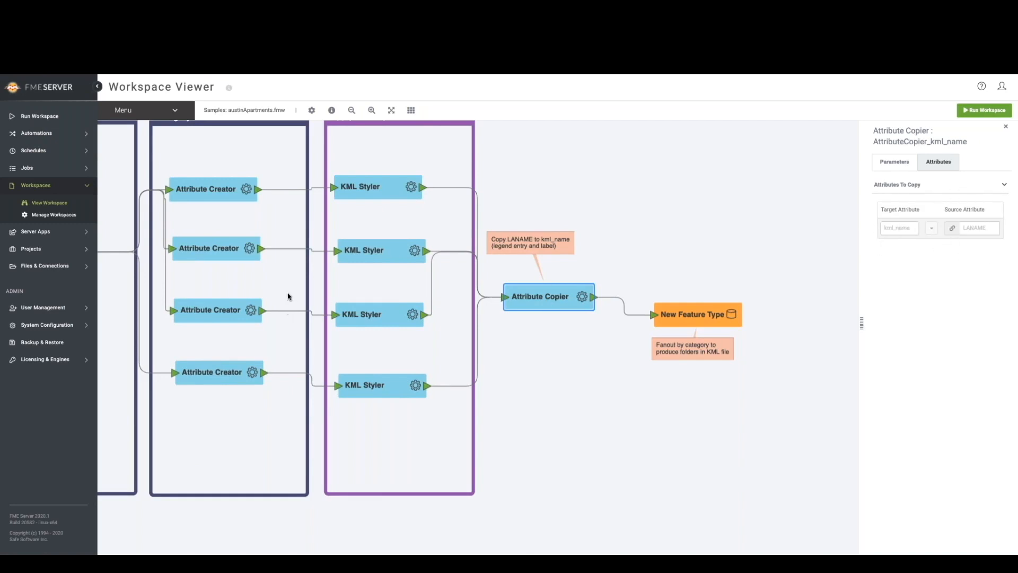
{"action": "left_click_drag", "start_coordinate": [289, 296], "coordinate": [457, 333]}
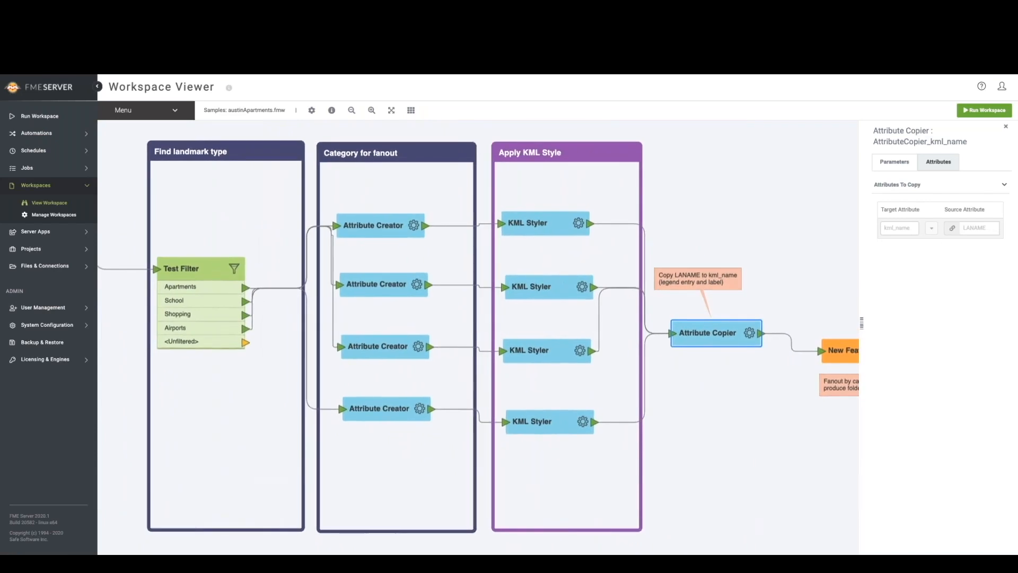
{"action": "scroll", "coordinate": [457, 333], "scroll_direction": "down", "scroll_amount": 1}
{"action": "left_click_drag", "start_coordinate": [245, 259], "coordinate": [315, 276]}
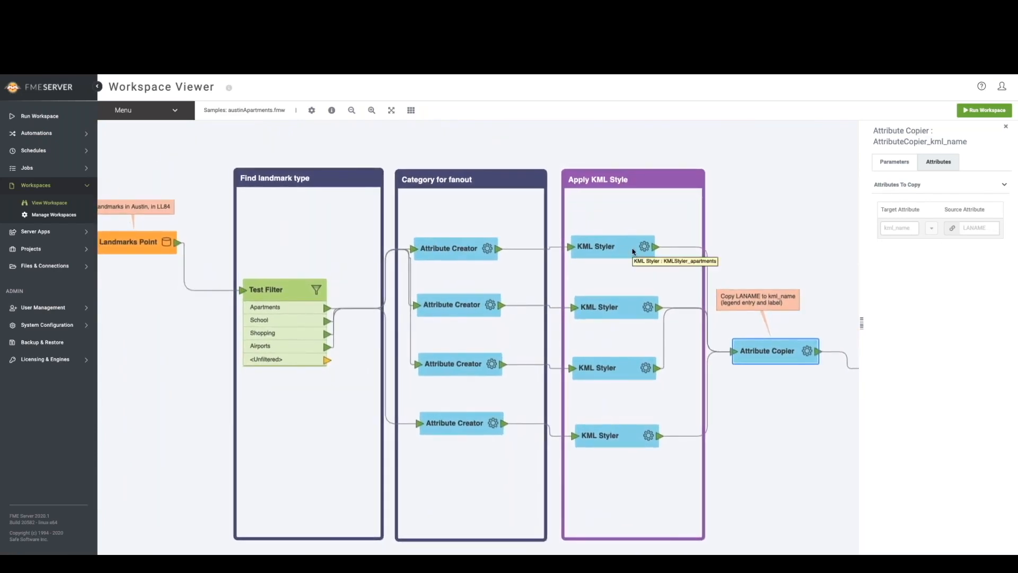